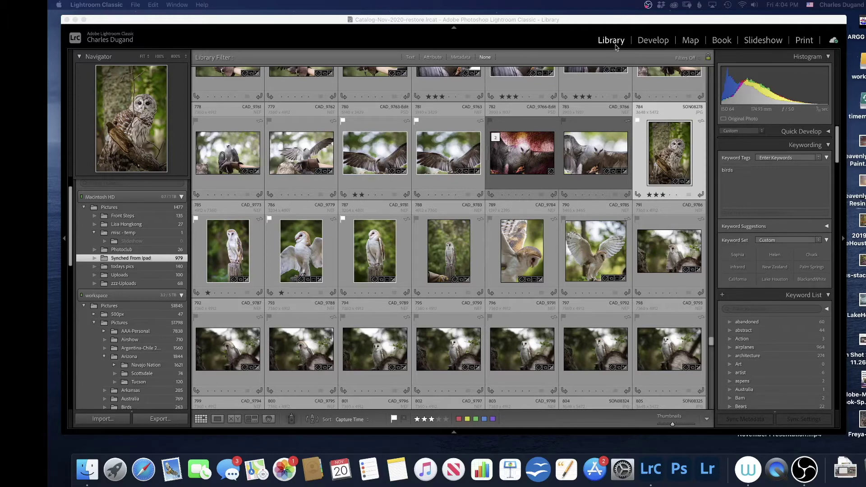
Select the barred owl photo (784) in the Library grid
click(582, 162)
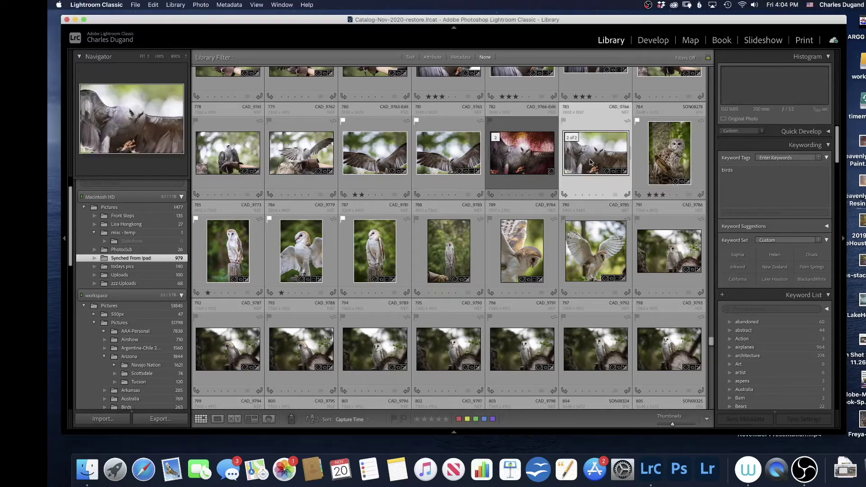
click(657, 155)
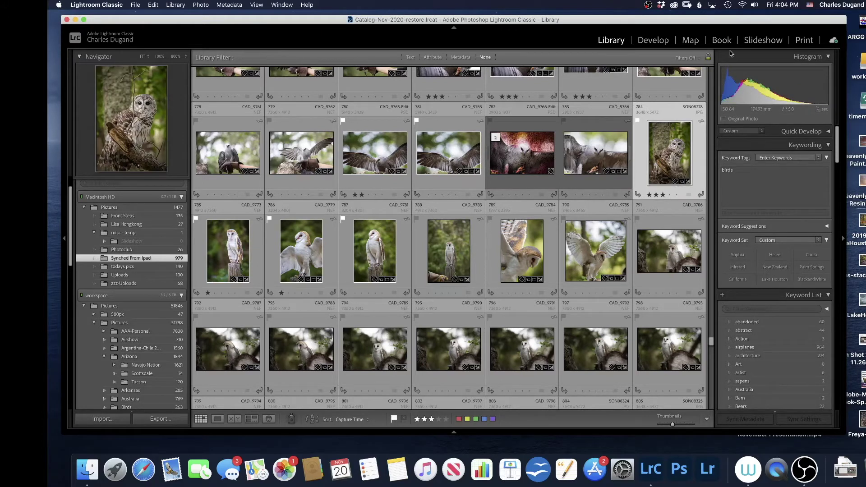
Bring the owl photo into the Print module and set the page to landscape
click(802, 43)
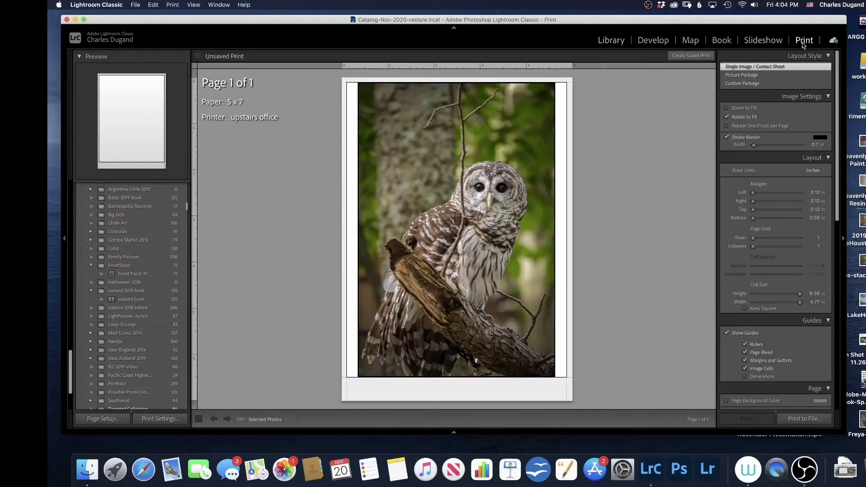
click(103, 419)
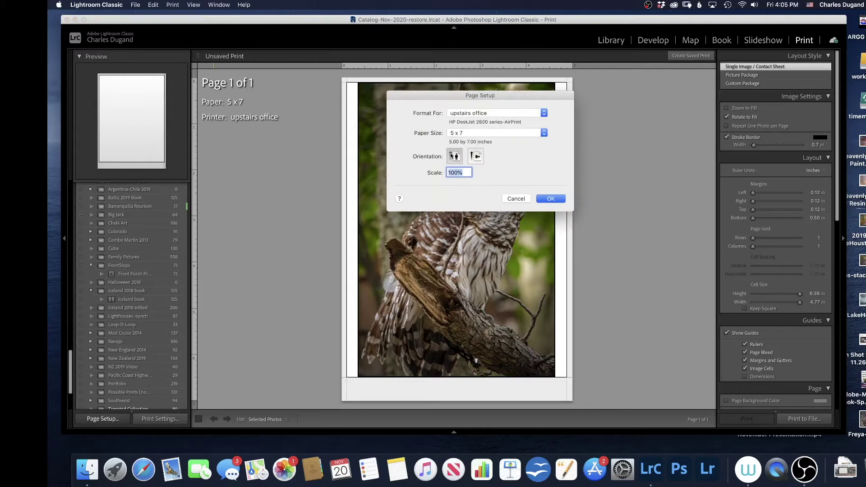
click(475, 156)
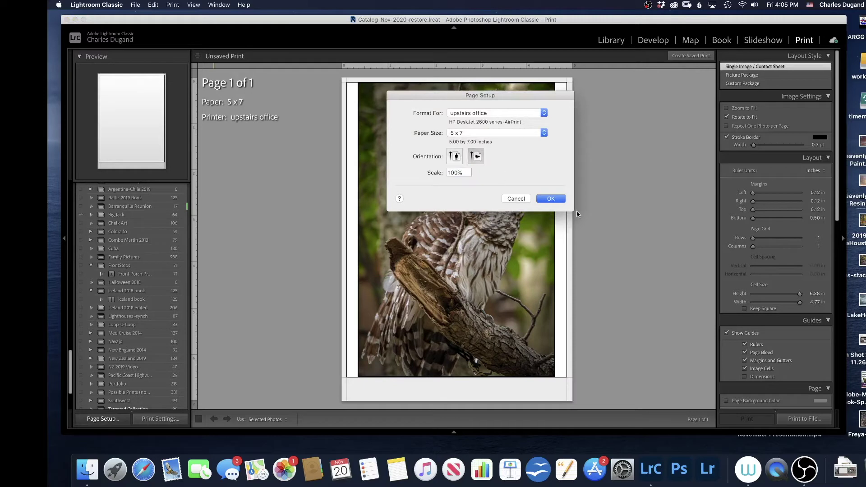
click(559, 200)
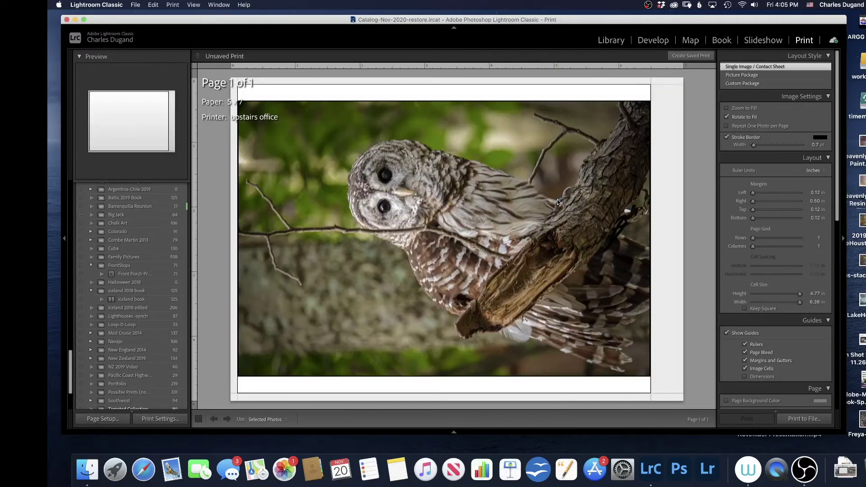
Change the page setup back to portrait on 8 x 10 paper
click(112, 418)
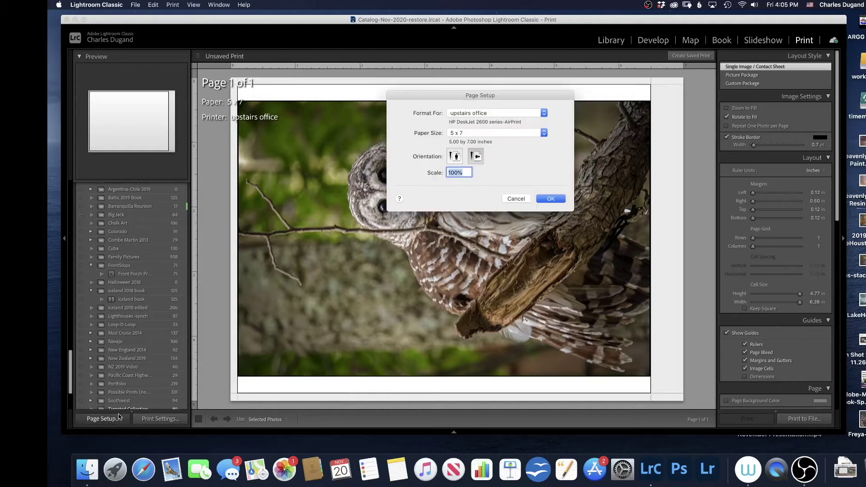
click(456, 160)
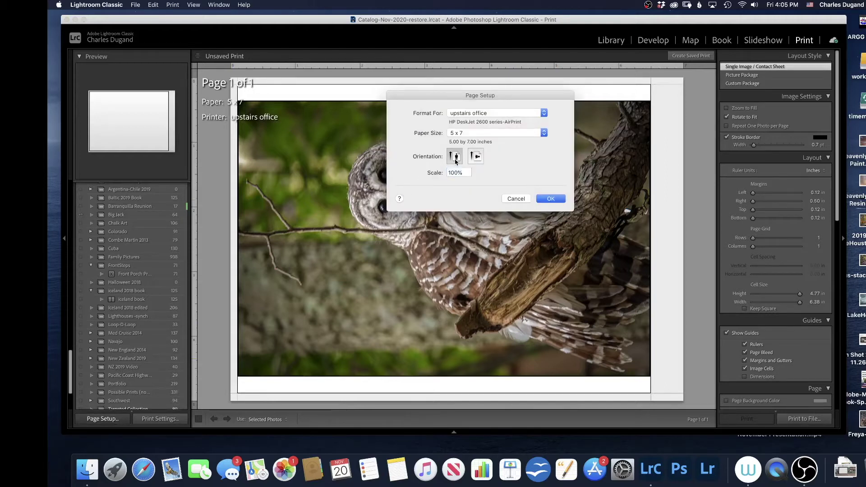
click(498, 133)
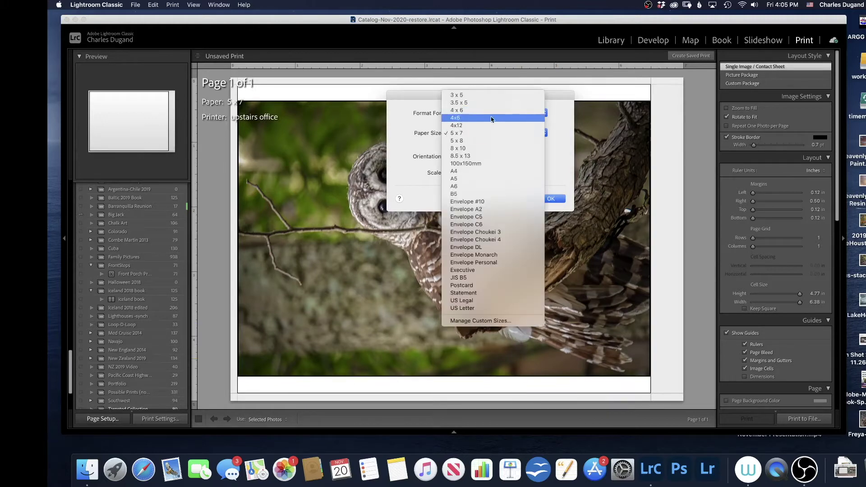
click(483, 149)
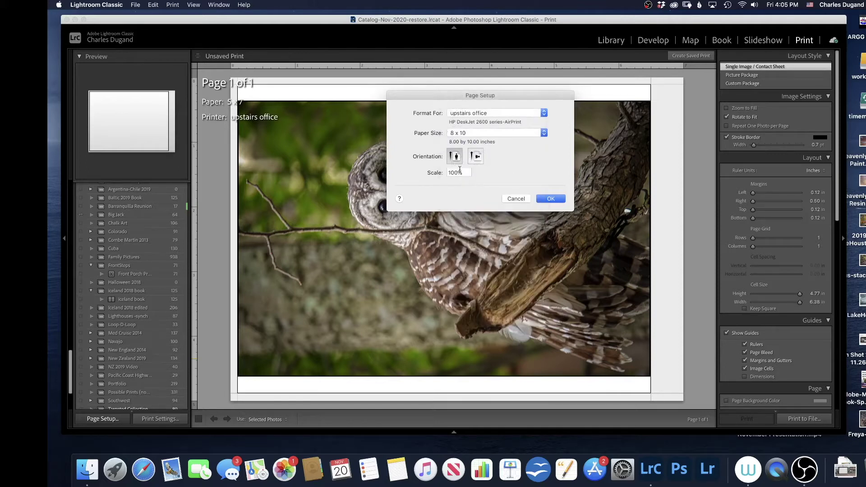
click(550, 200)
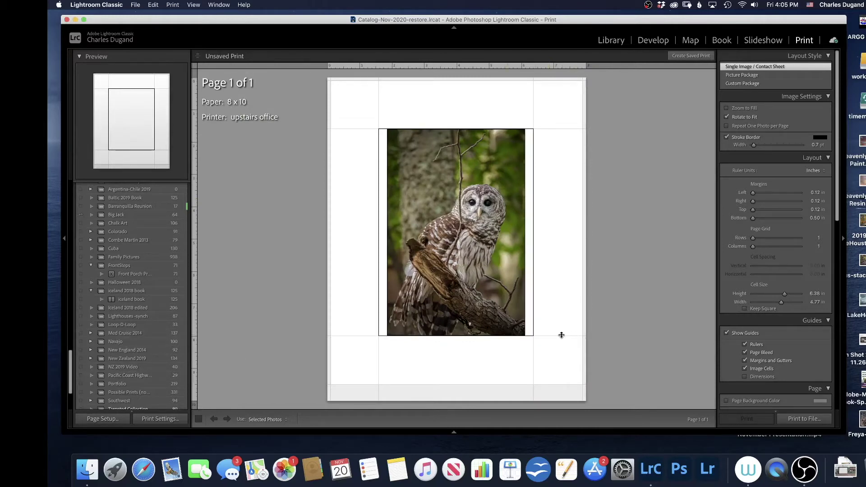
Drag the bottom and right cell guides to make the owl cell about 8.97 by 7.51 in
drag(562, 336, 562, 377)
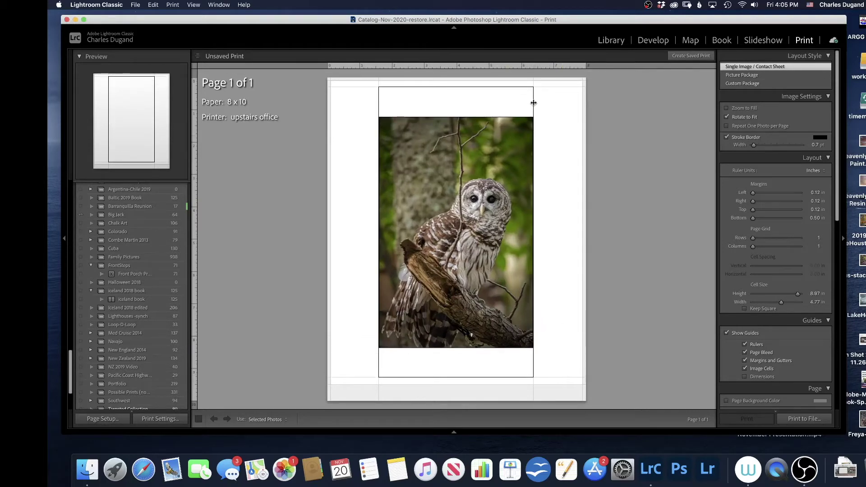
drag(534, 103, 576, 107)
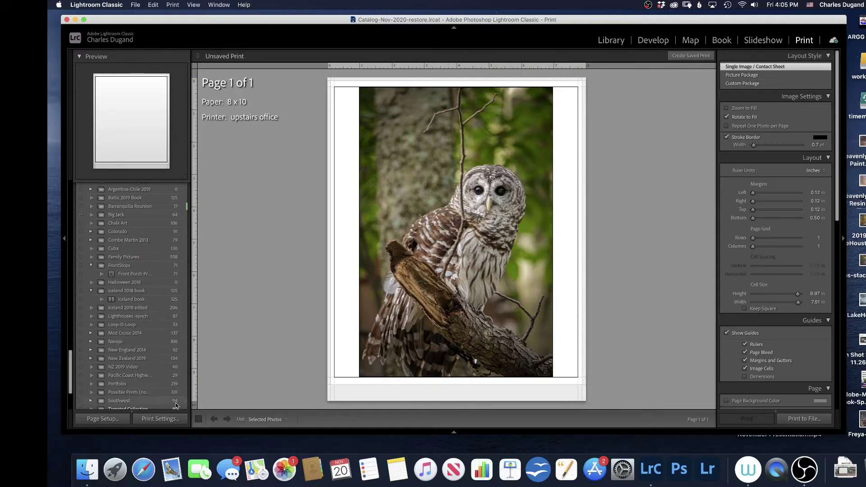
Change the Page Setup paper size to 5 x 7
click(103, 420)
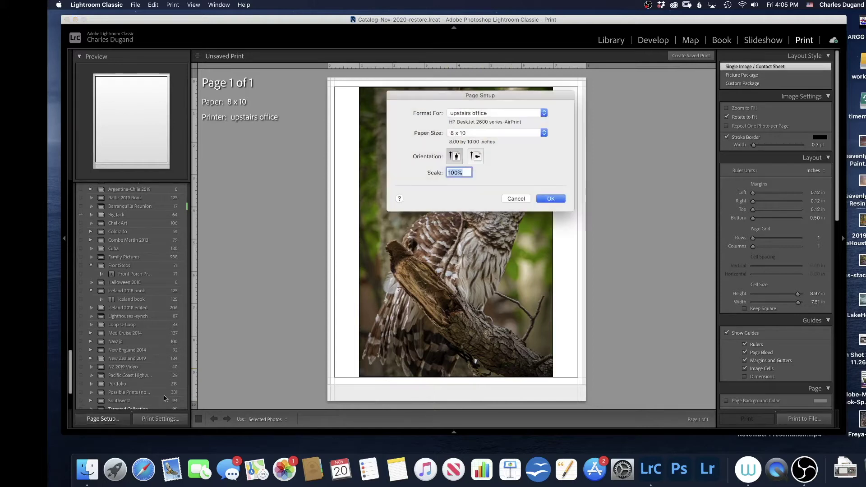
click(459, 137)
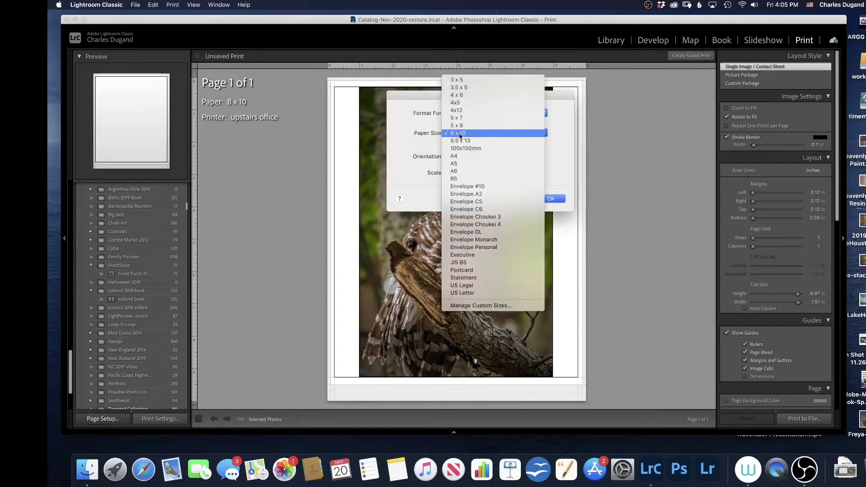
click(466, 121)
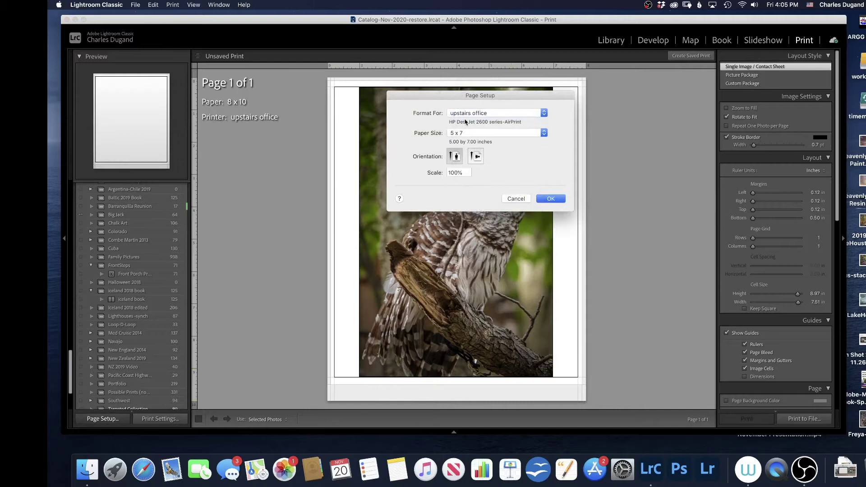
click(552, 199)
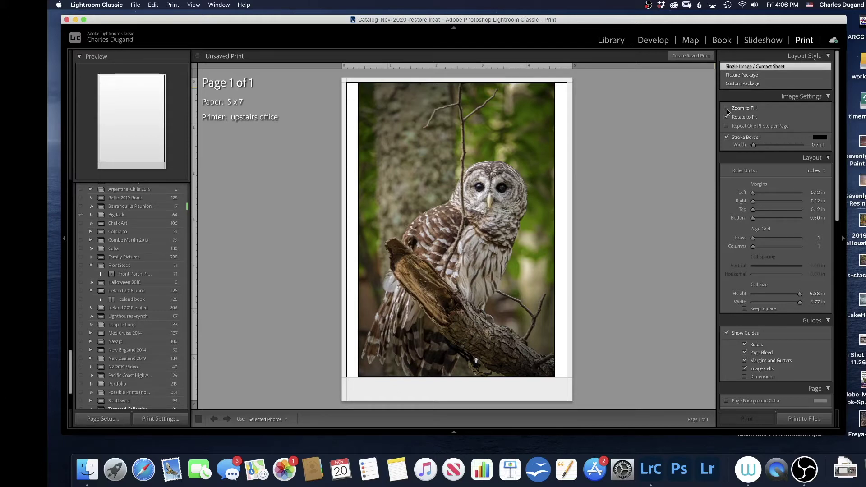
Enable Zoom to Fill, set a 1.2 pt stroke border, and adjust the left margin
click(727, 108)
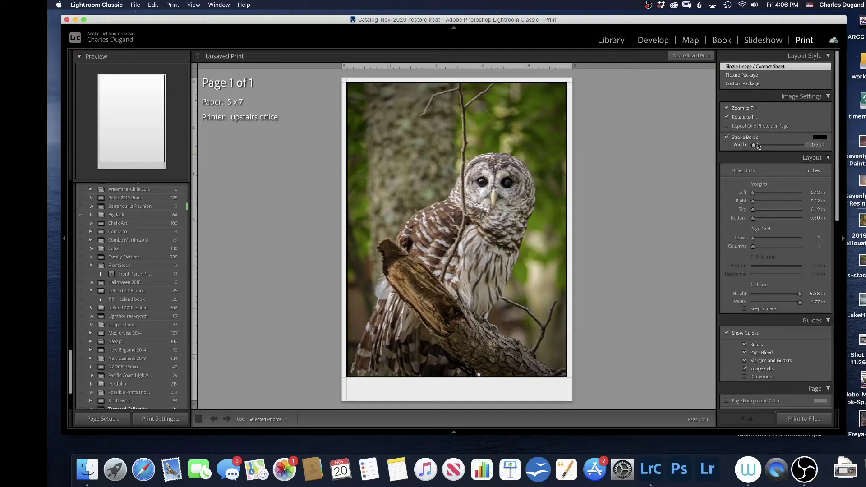
mouse_move(754, 146)
mouse_down()
mouse_move(776, 144)
mouse_move(750, 145)
mouse_up()
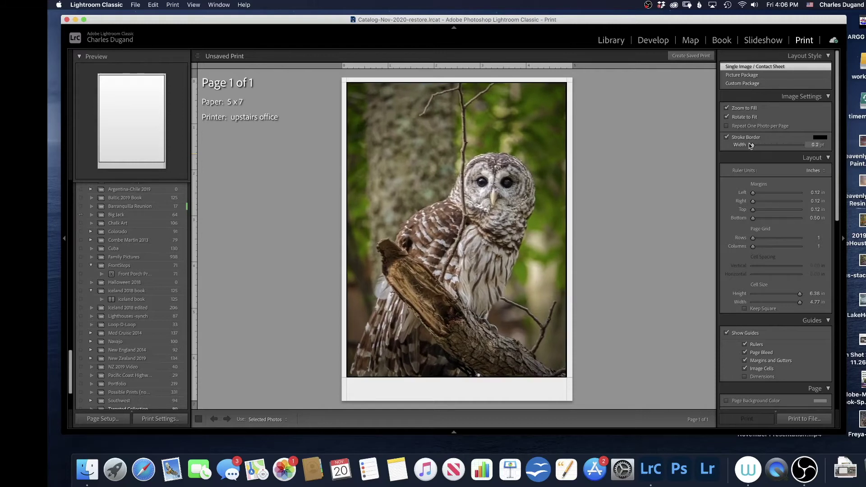
drag(753, 146, 755, 145)
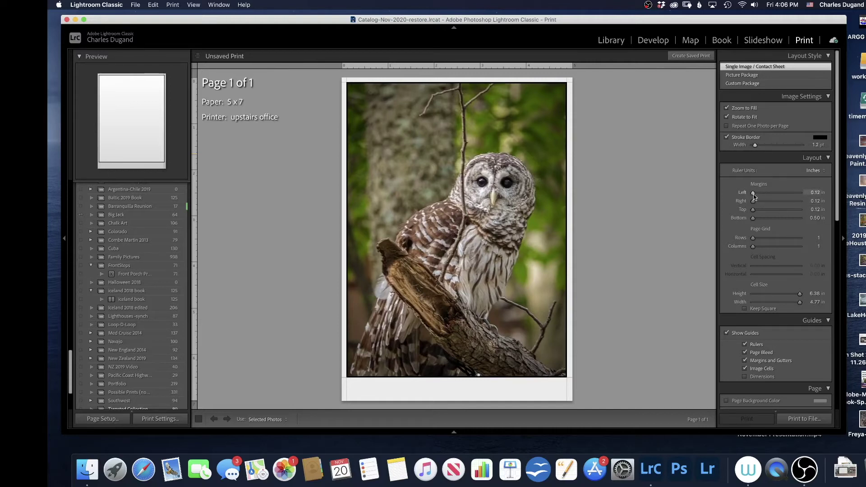
drag(753, 194, 734, 195)
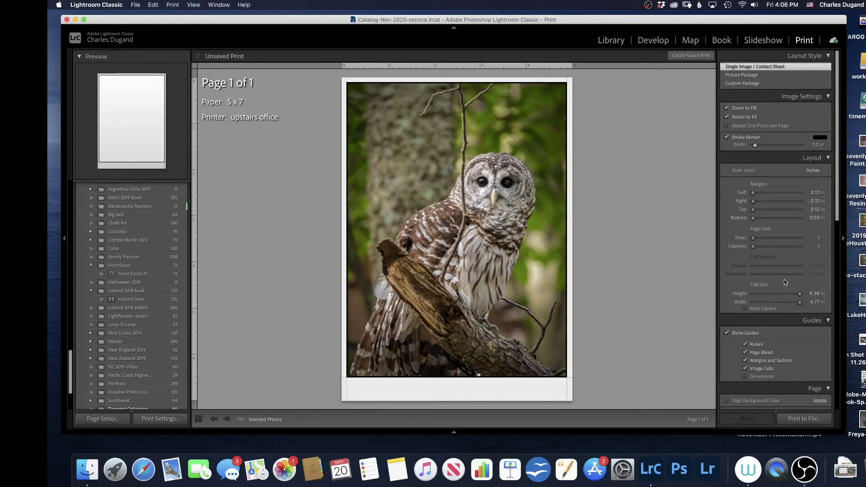
Set the Page panel's Photo Info to Custom Text instead of Caption
scroll(784, 280, down, 5)
scroll(784, 281, down, 10)
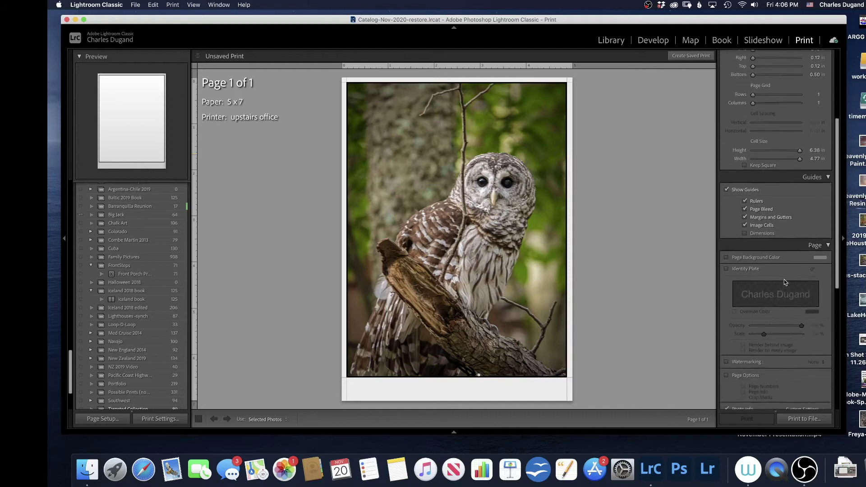
scroll(784, 280, down, 2)
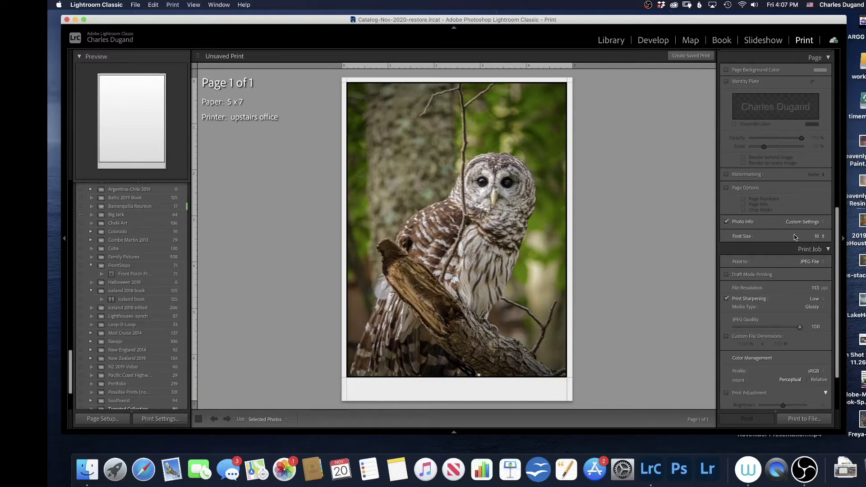
click(809, 223)
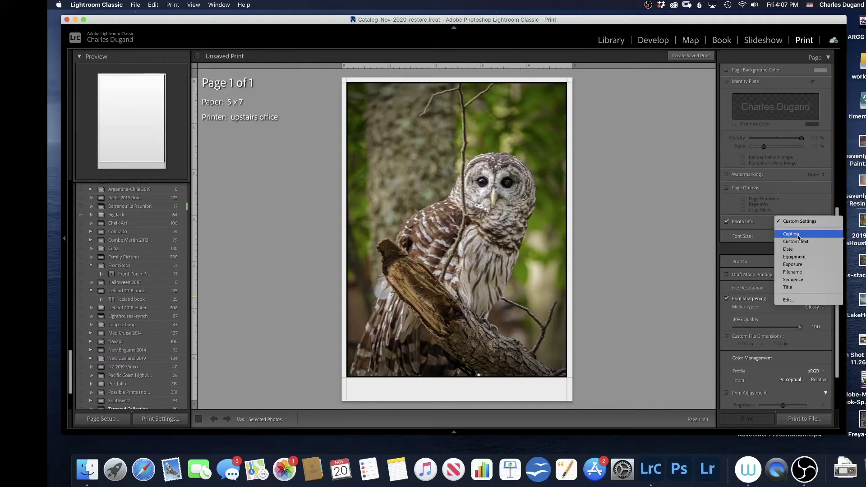
click(799, 234)
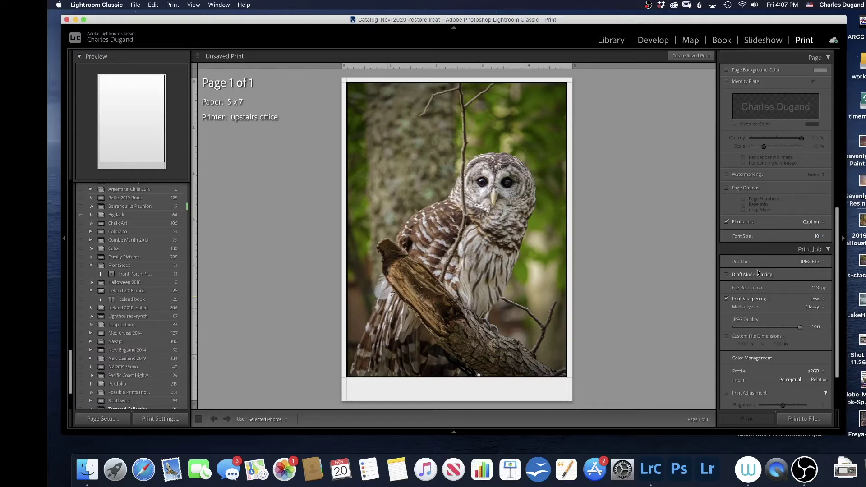
click(820, 223)
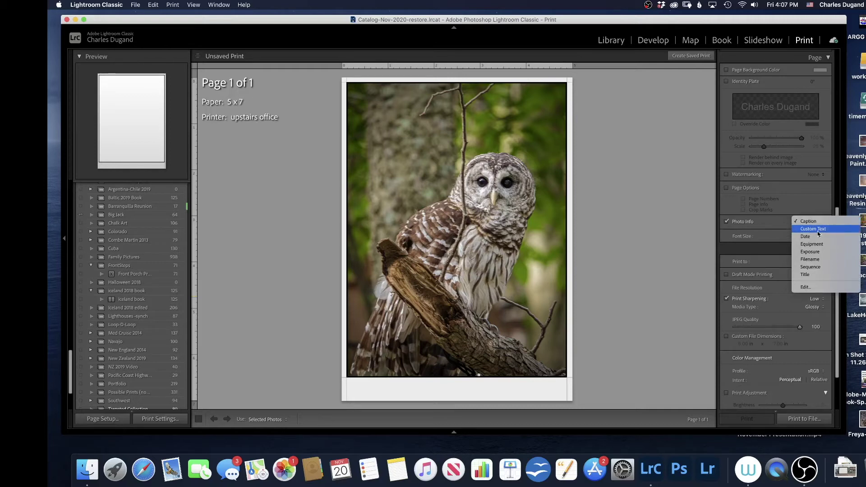
click(818, 229)
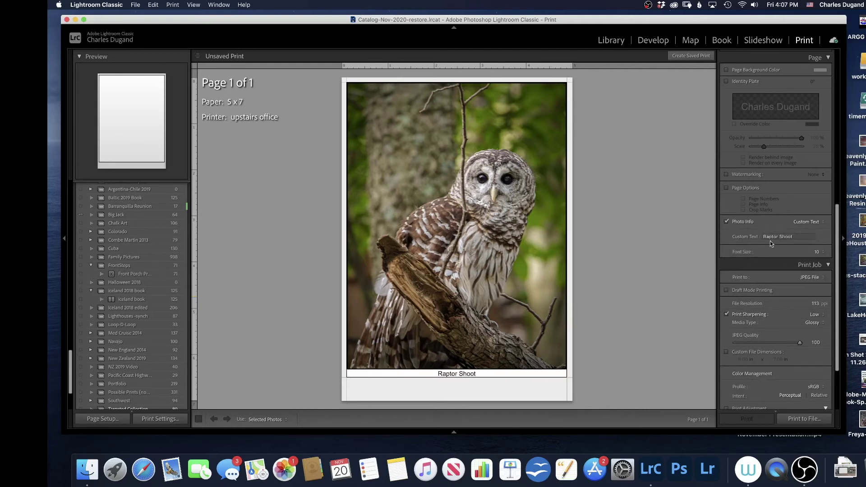
Replace the custom caption 'Raptor Shoot' with 'owl in tree'
click(797, 237)
click(797, 237)
key(BackSpace)
key(BackSpace)
key(BackSpace)
key(BackSpace)
key(BackSpace)
key(BackSpace)
key(BackSpace)
key(BackSpace)
key(BackSpace)
key(BackSpace)
key(BackSpace)
key(BackSpace)
text(owl in tree)
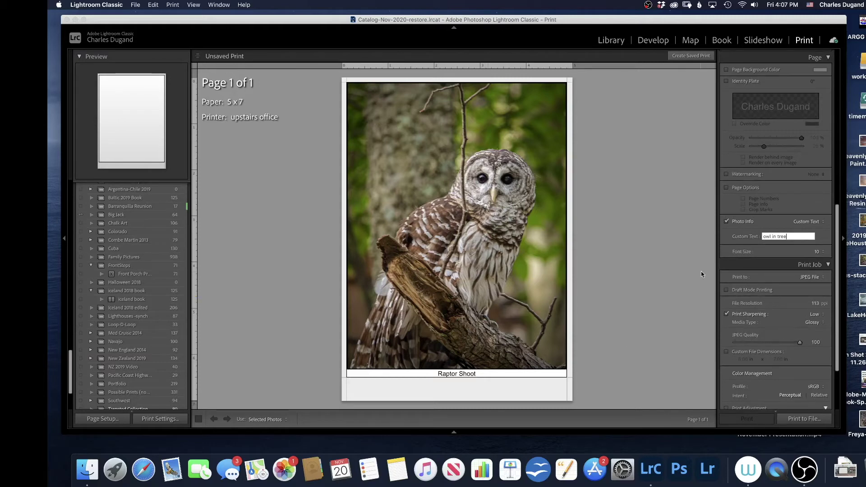
click(828, 238)
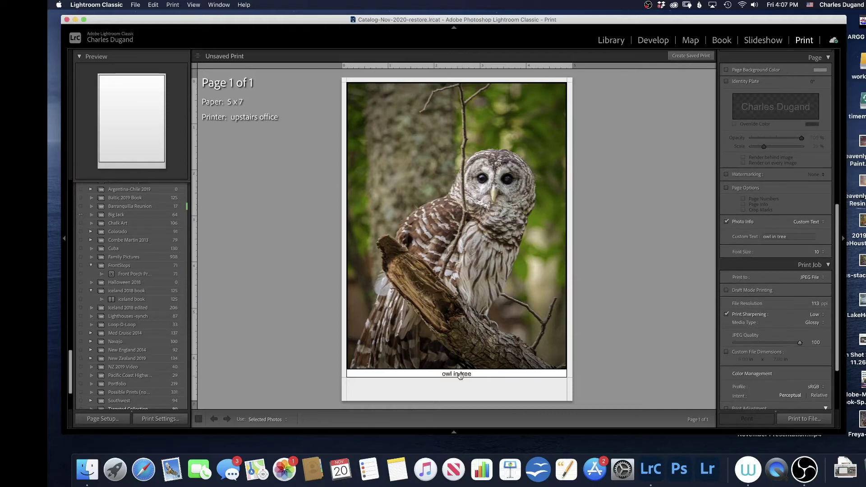
click(801, 236)
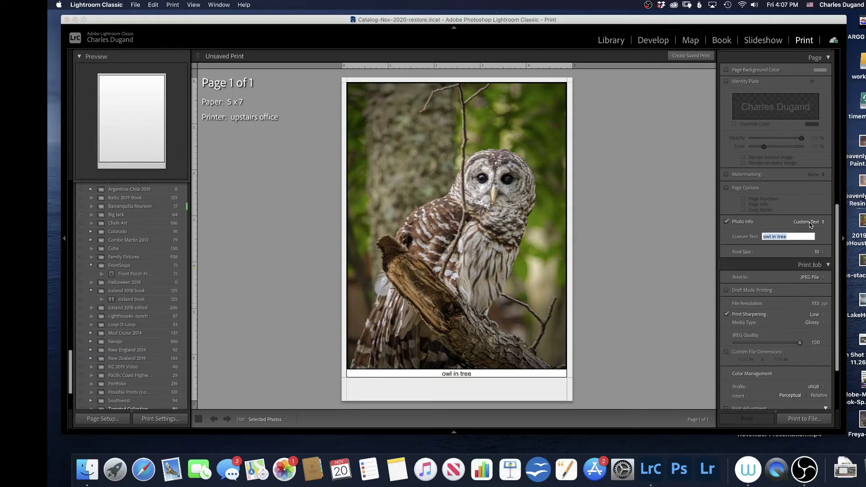
click(811, 224)
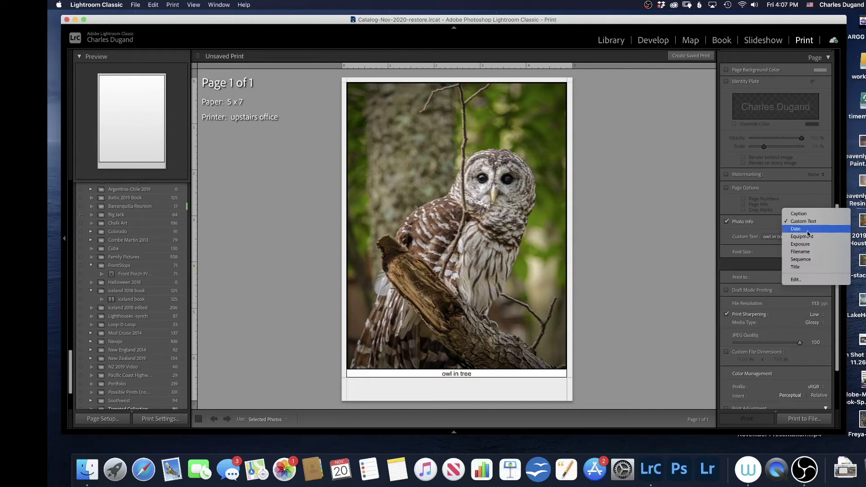
Add Make, Model, Focal Length and Exposure tokens to the caption template
click(797, 281)
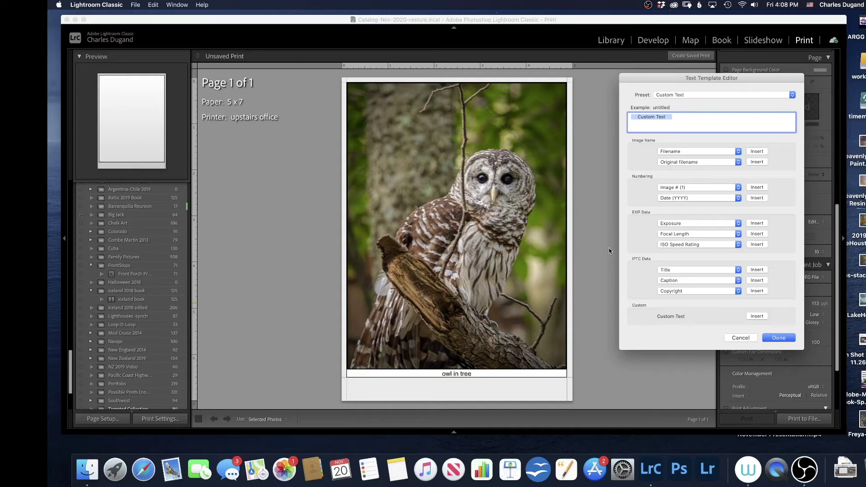
click(698, 224)
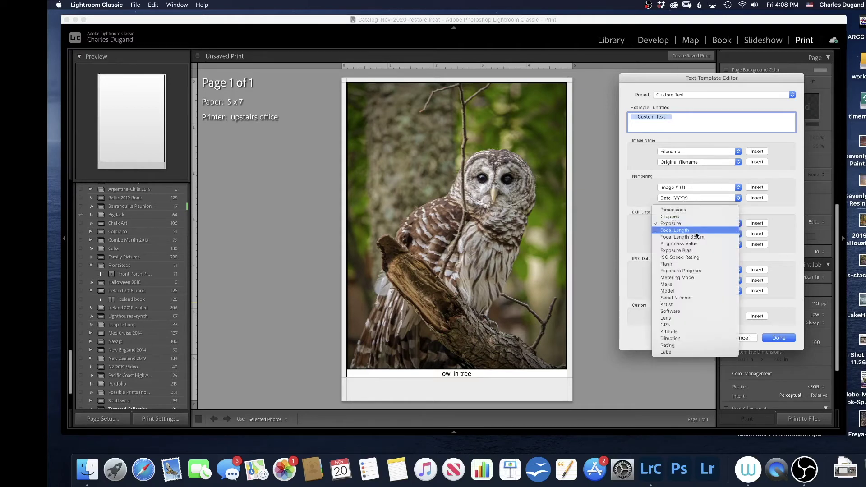
click(687, 285)
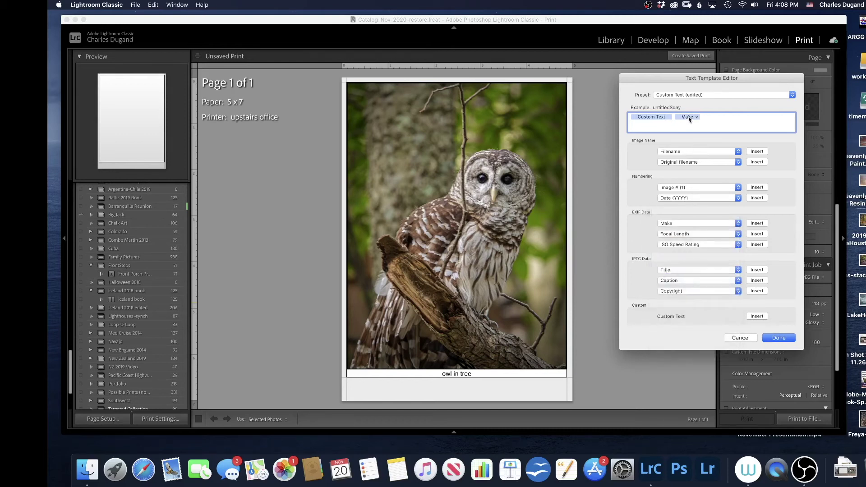
click(712, 227)
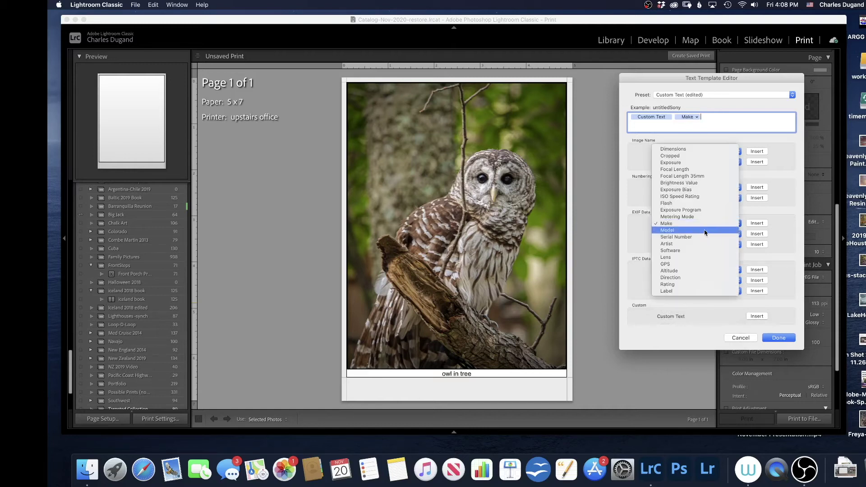
click(707, 231)
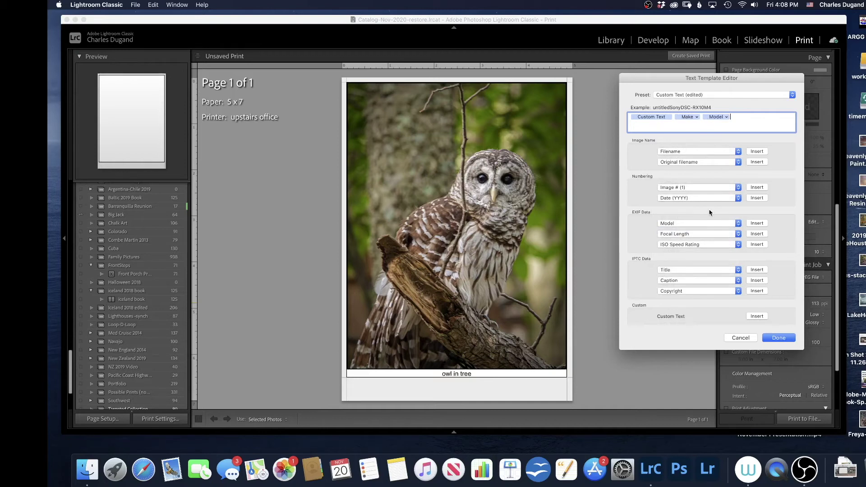
click(706, 223)
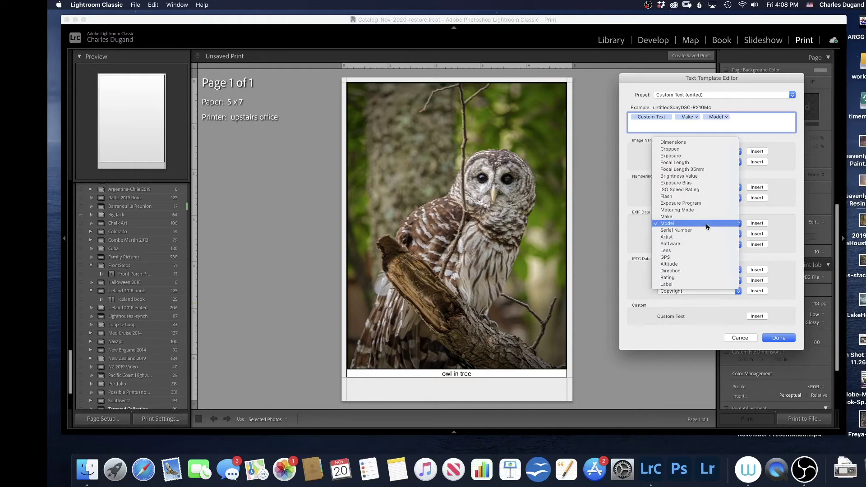
click(696, 163)
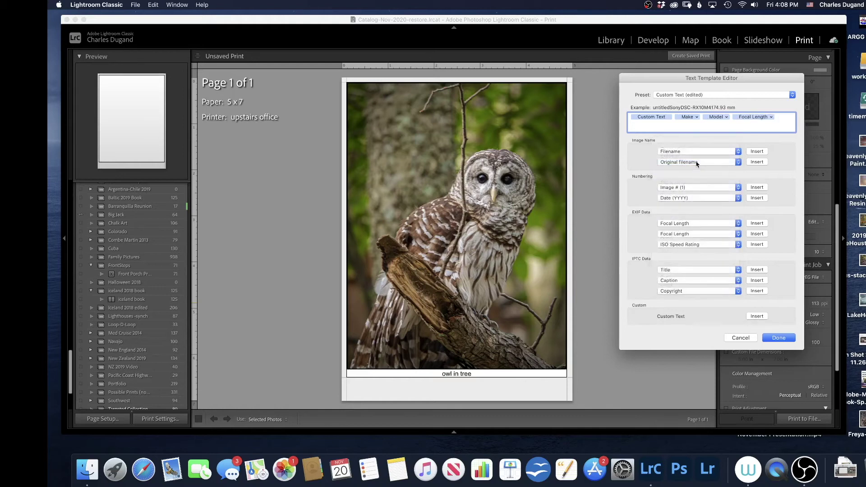
click(705, 235)
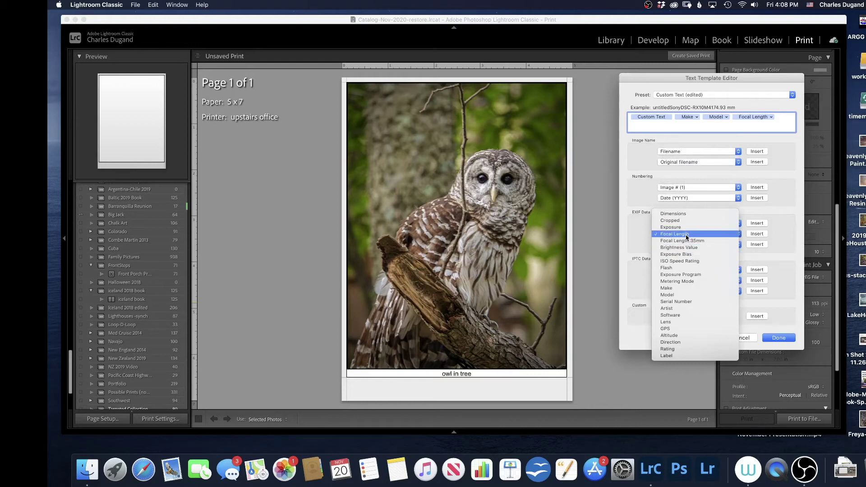
click(687, 229)
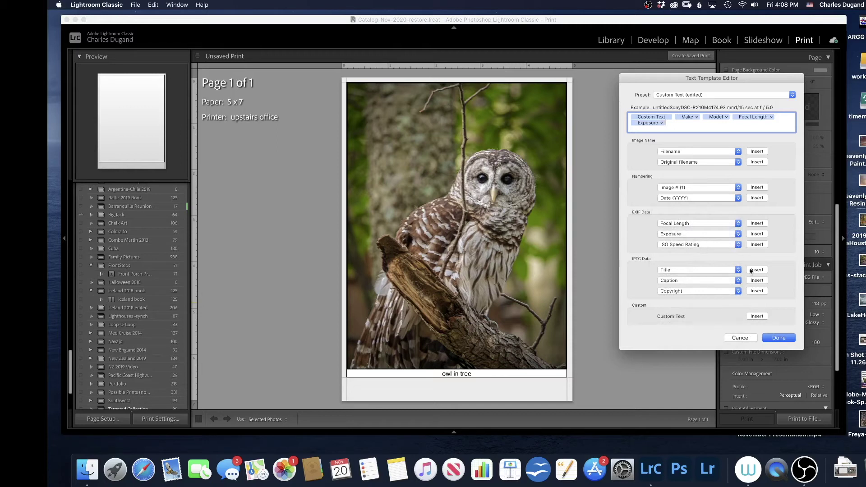
click(779, 338)
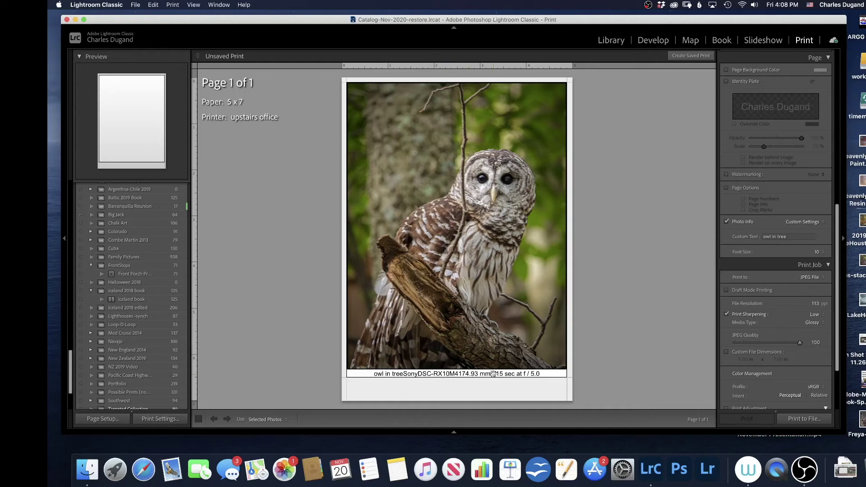
Remove the Make, Model, Focal Length and Exposure tokens from the caption template
click(804, 222)
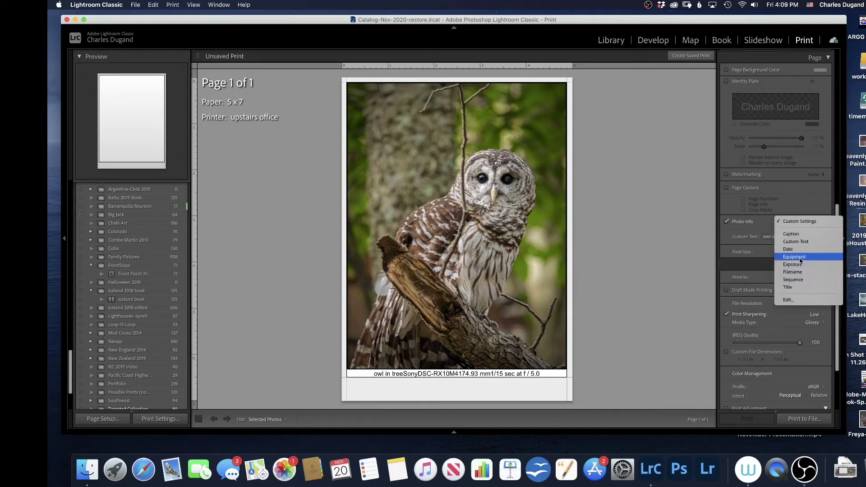
click(797, 301)
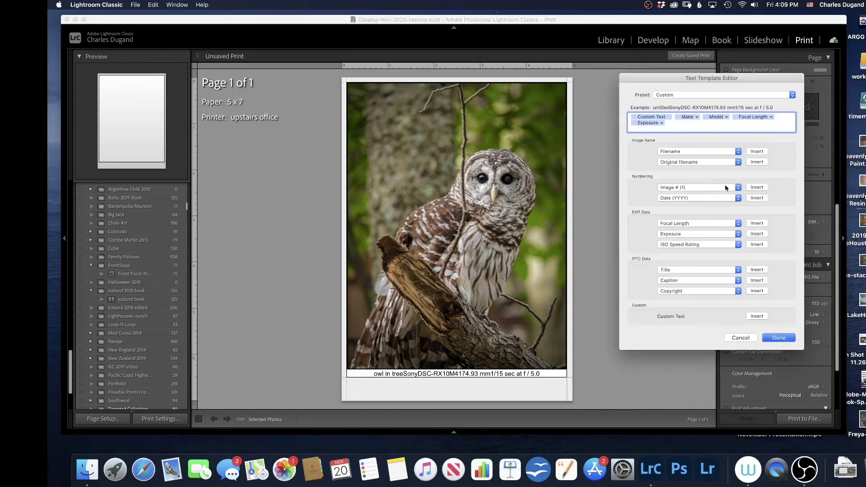
click(697, 118)
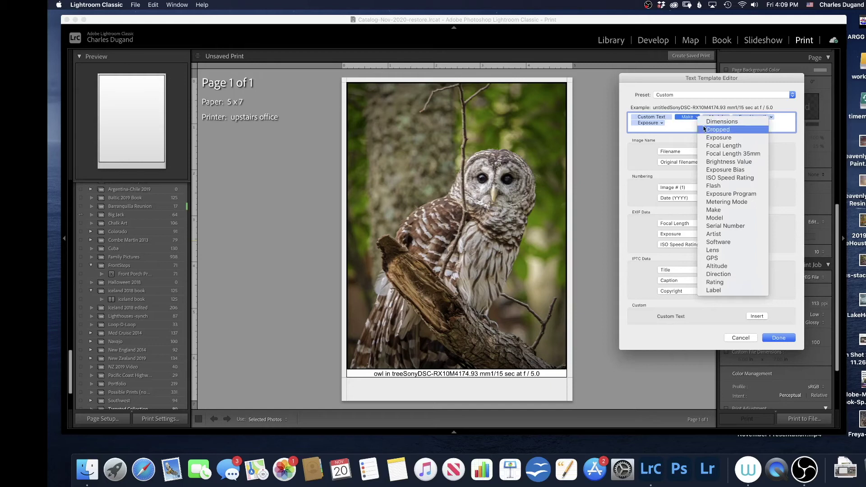
click(678, 110)
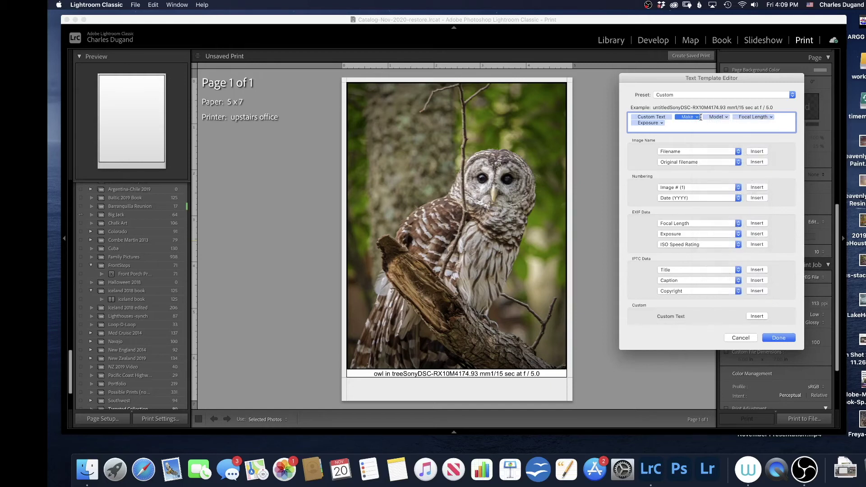
click(698, 118)
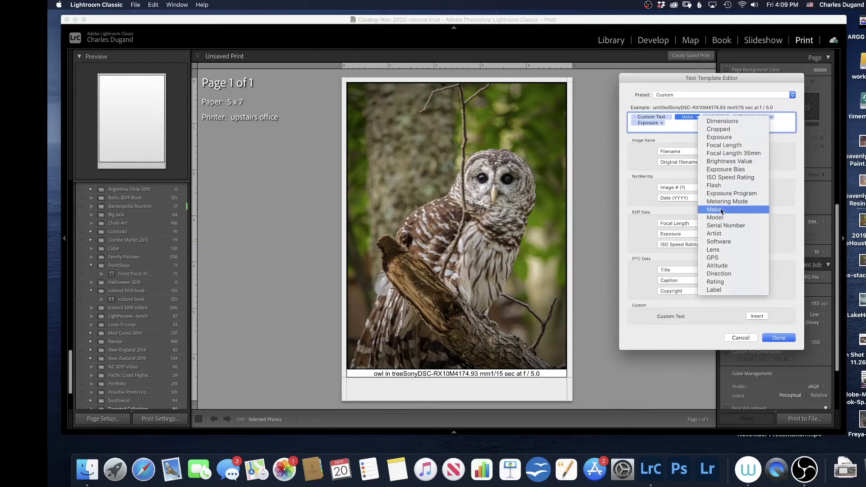
click(685, 124)
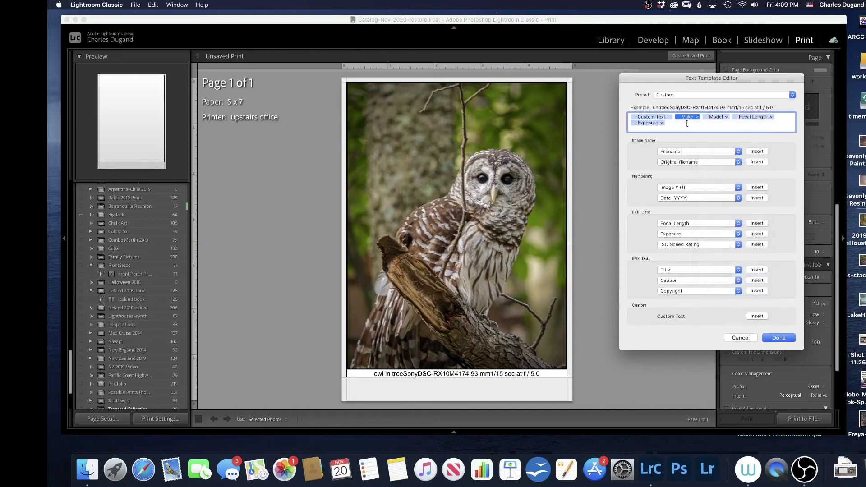
click(672, 124)
key(BackSpace)
key(BackSpace)
key(BackSpace)
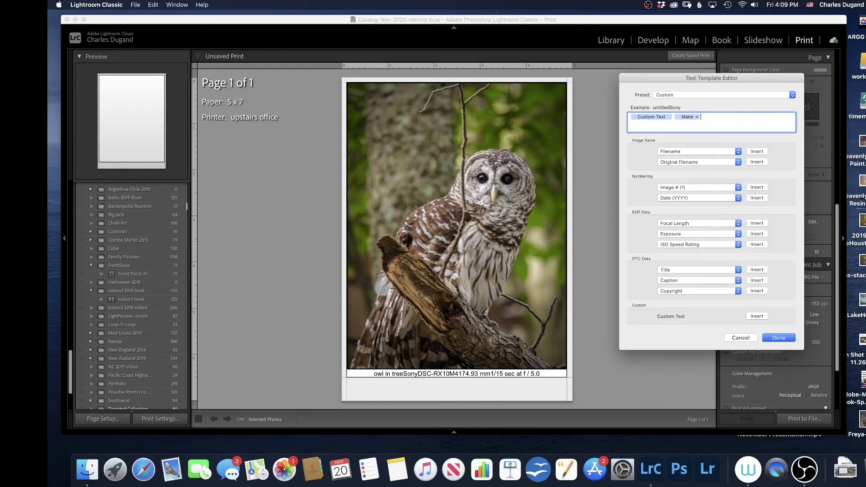
key(BackSpace)
Build the caption as '-' Focal Length '-' Exposure '=' ISO Speed Rating and apply it
text(-)
click(758, 223)
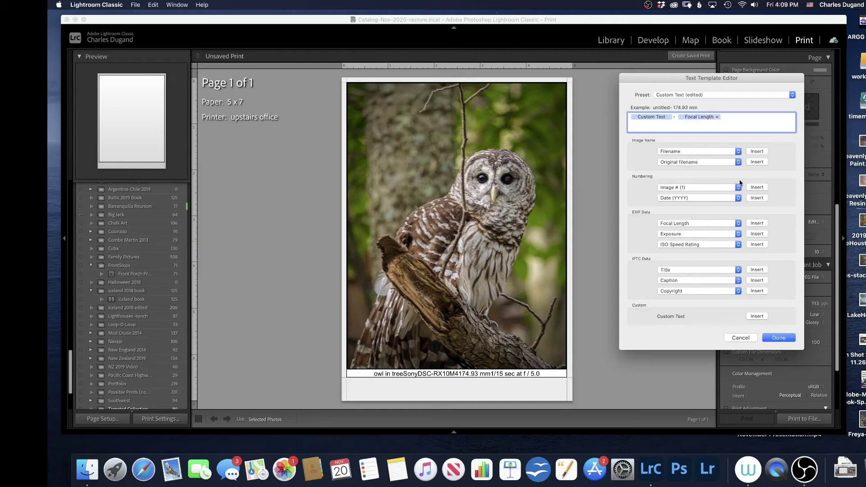
text(-)
click(756, 234)
text(=)
click(754, 245)
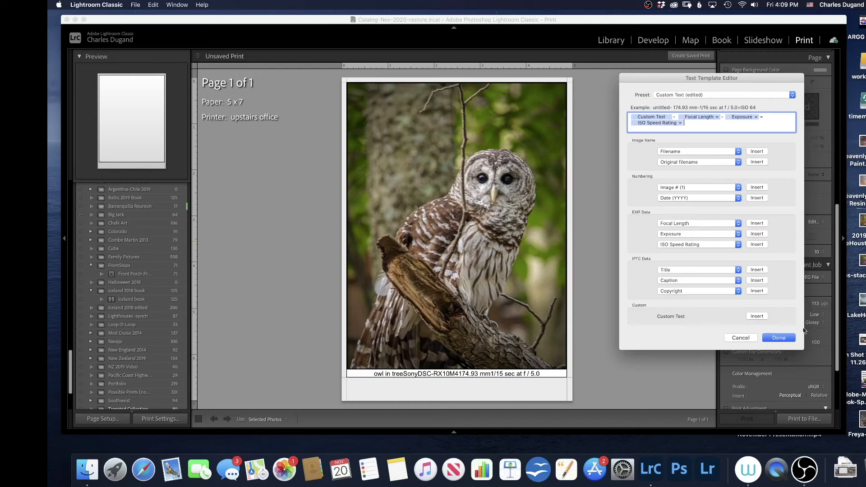
click(783, 340)
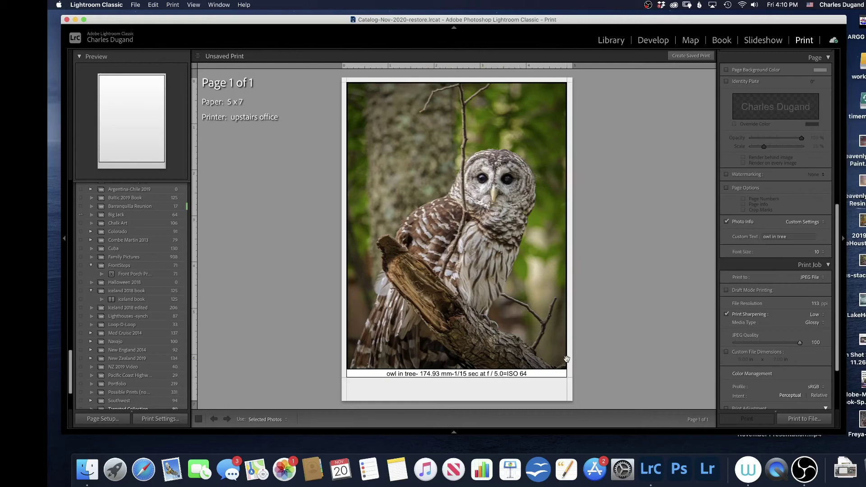
Replace the '=' before the ISO value with a dash in the caption template
click(801, 224)
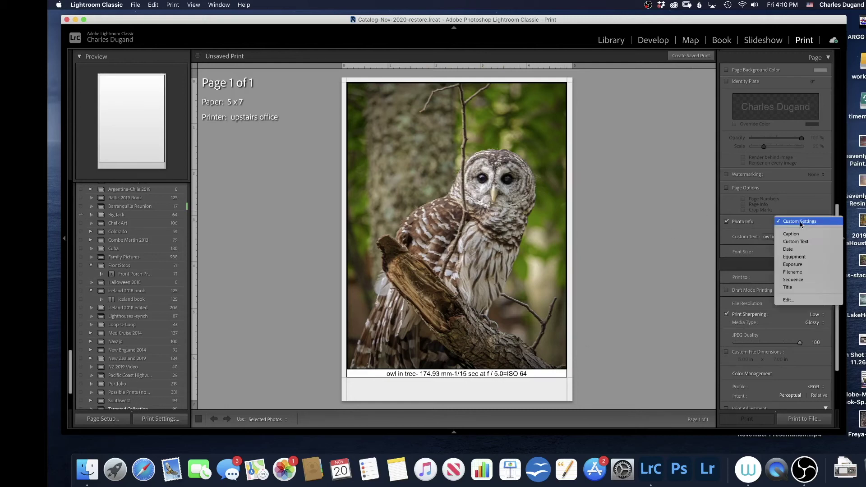
click(790, 300)
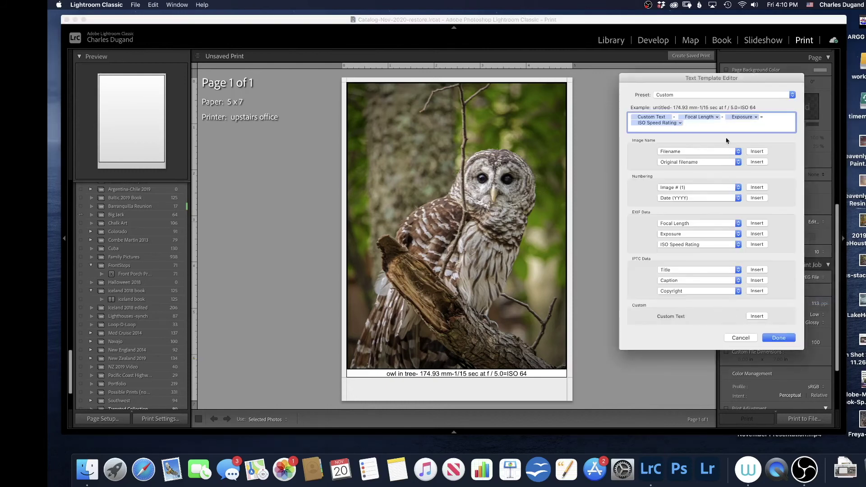
click(767, 117)
key(BackSpace)
text(-)
Save the caption template as a new preset named 'share and learn'
click(704, 96)
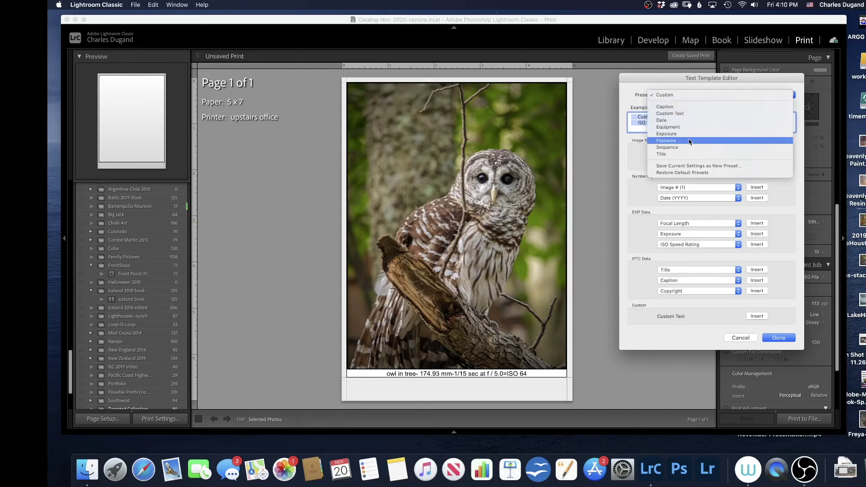
click(695, 169)
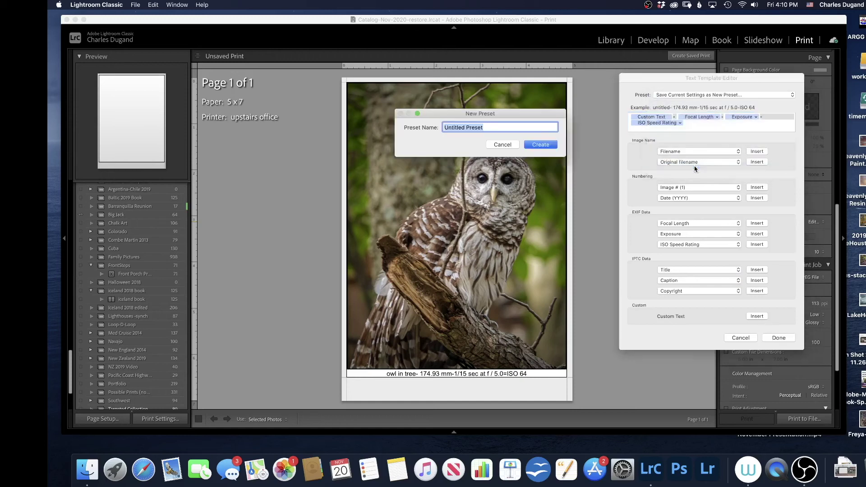
text(s)
text(are and learn)
click(538, 145)
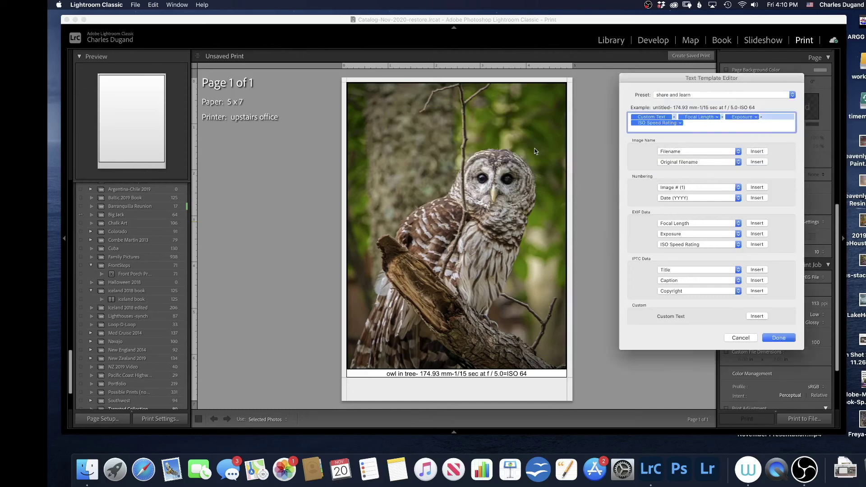
Close the template editor and keep 'share and learn' as the Photo Info caption template
click(779, 338)
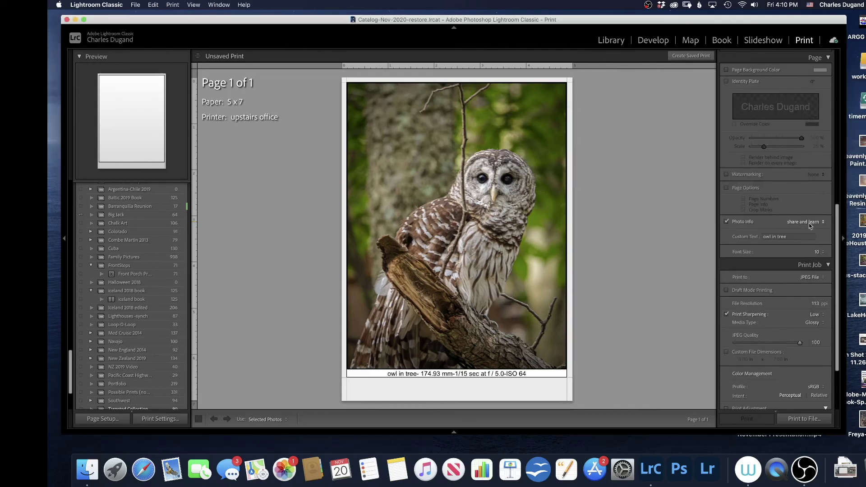
click(810, 223)
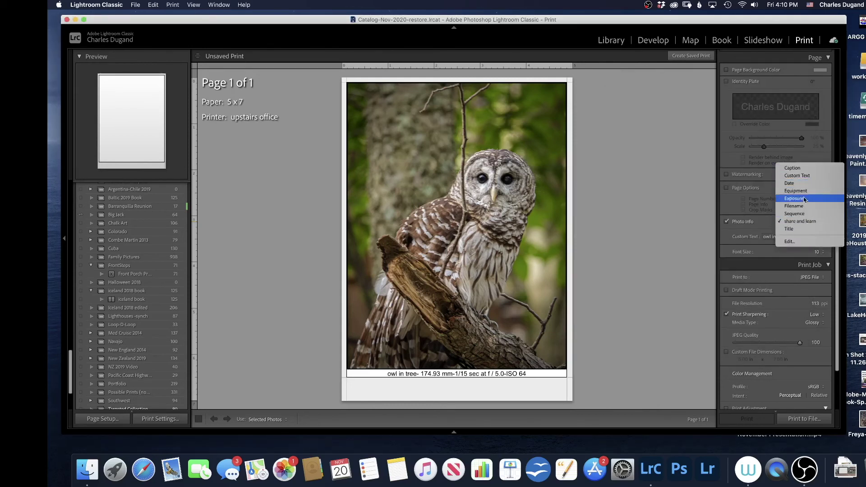
click(800, 223)
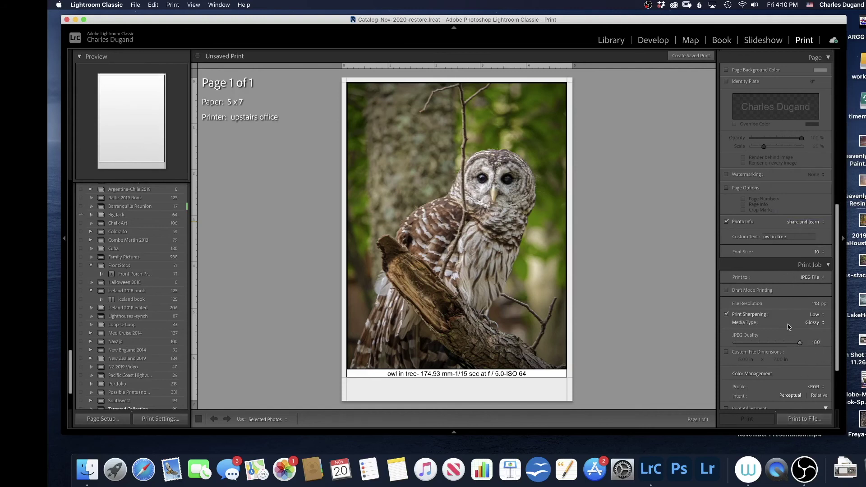
Set the print job's output to JPEG File
scroll(788, 324, down, 3)
scroll(787, 324, down, 3)
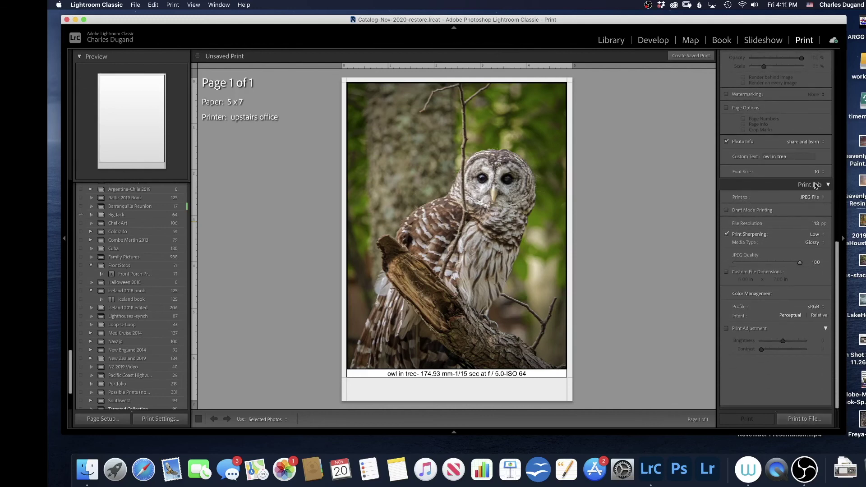
click(816, 198)
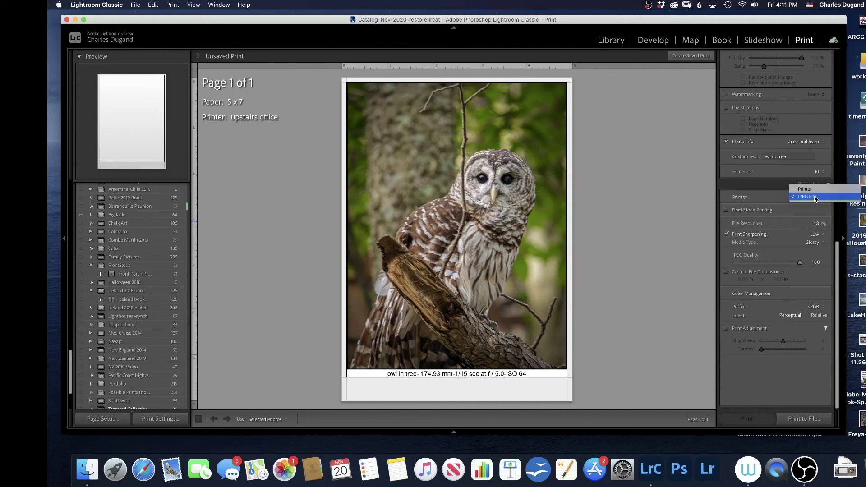
click(816, 199)
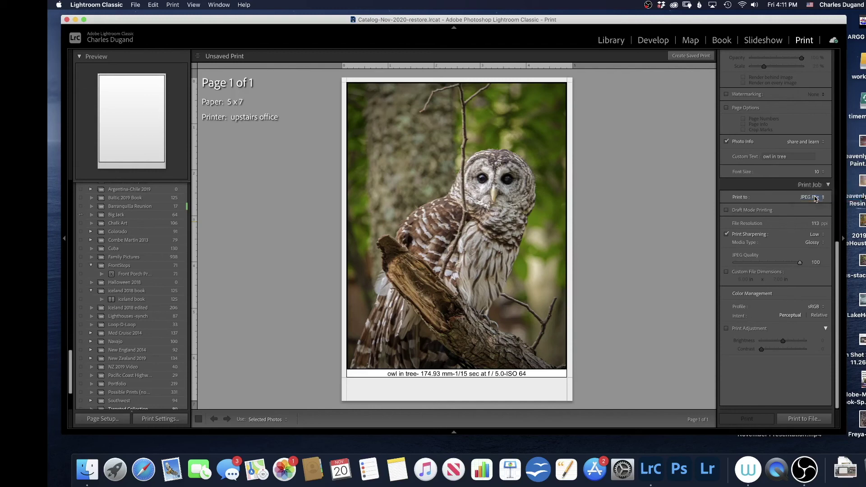
Print the captioned page to a JPEG file named owl on the Desktop
click(803, 421)
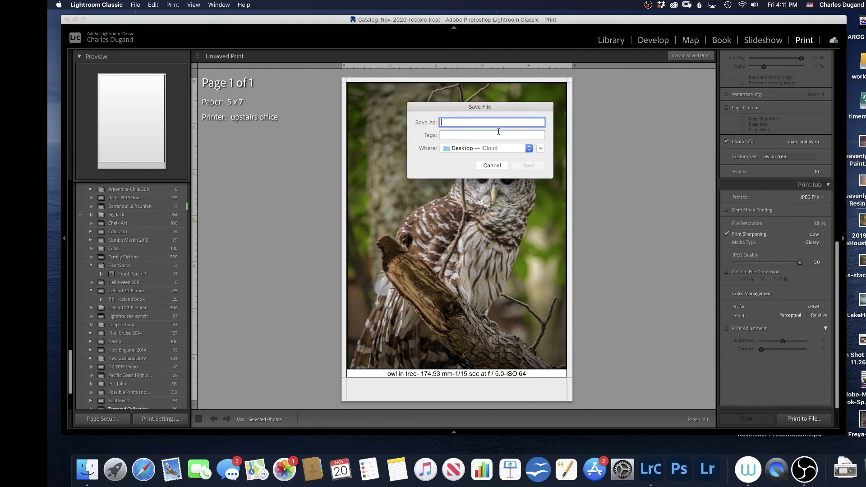
text(owl)
click(529, 166)
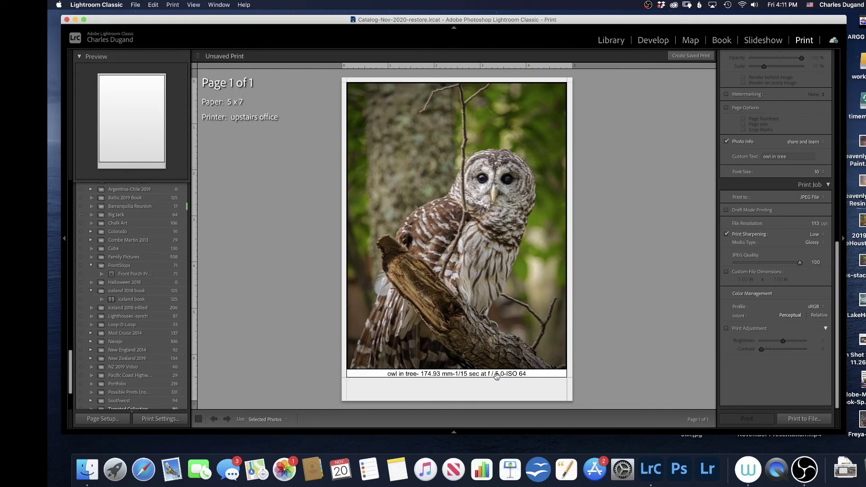
click(86, 5)
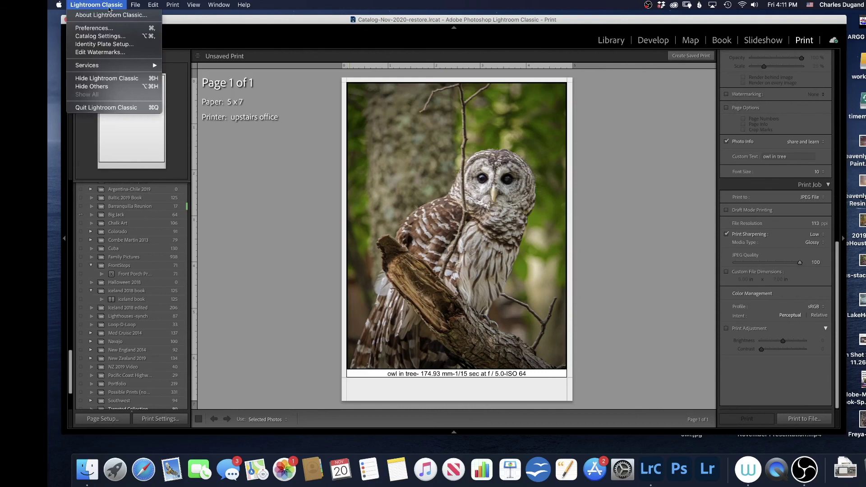
Dismiss the open menu and hide Lightroom Classic to reveal the desktop
mouse_move(136, 5)
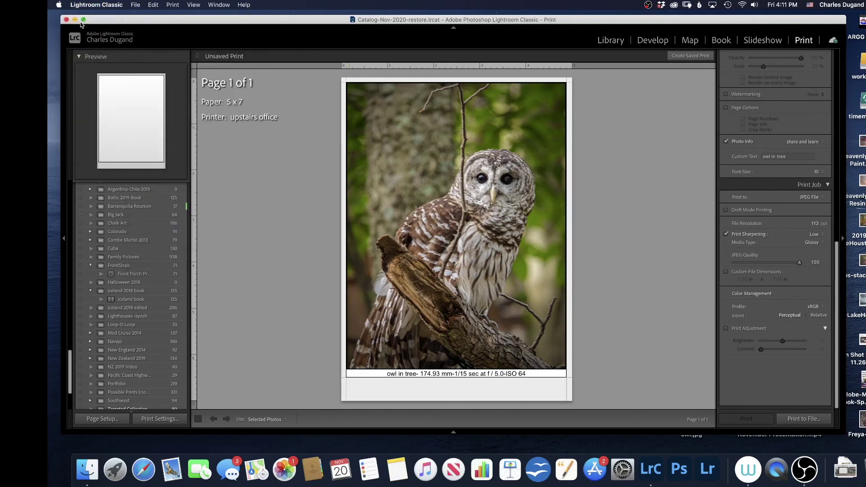
click(82, 23)
click(75, 21)
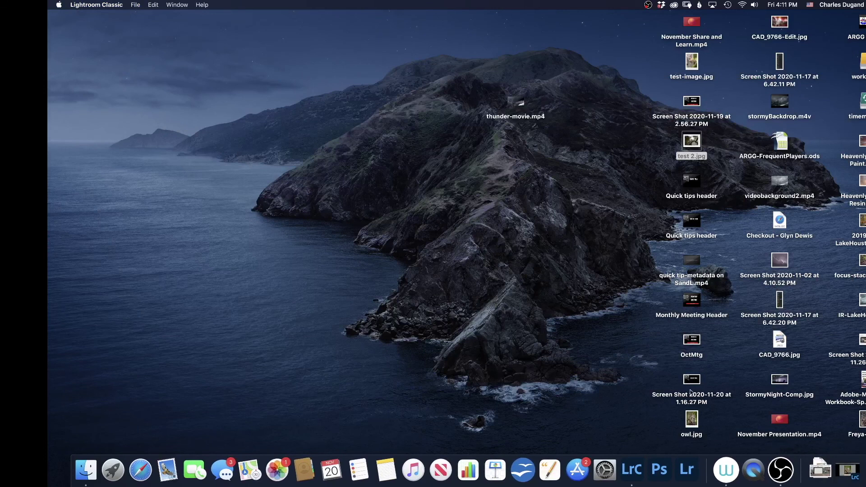
Open owl.jpg from the desktop in Preview and center its window
click(693, 421)
double_click(693, 421)
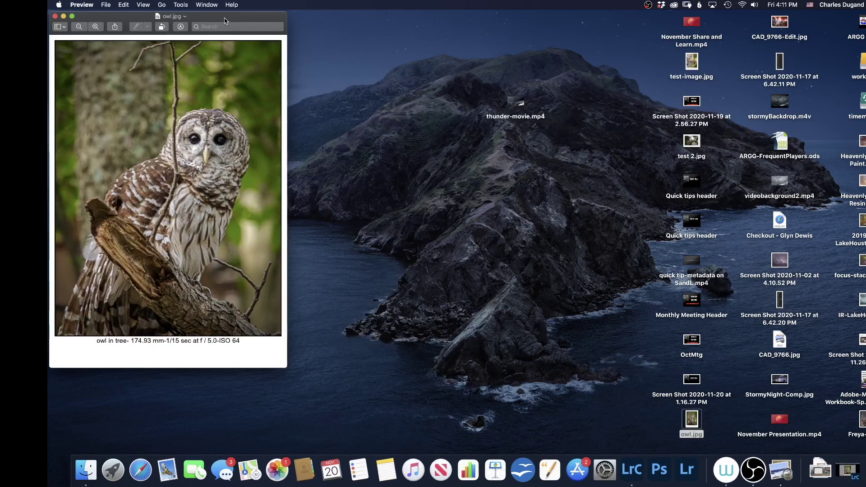
drag(224, 24, 550, 41)
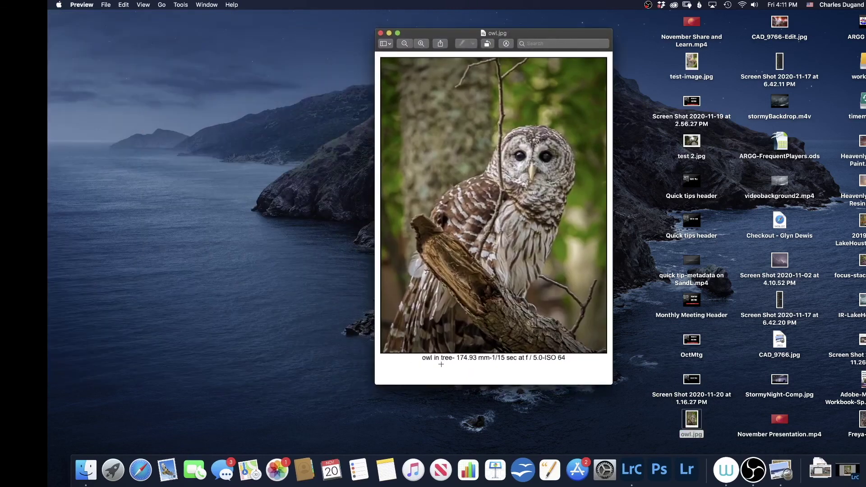